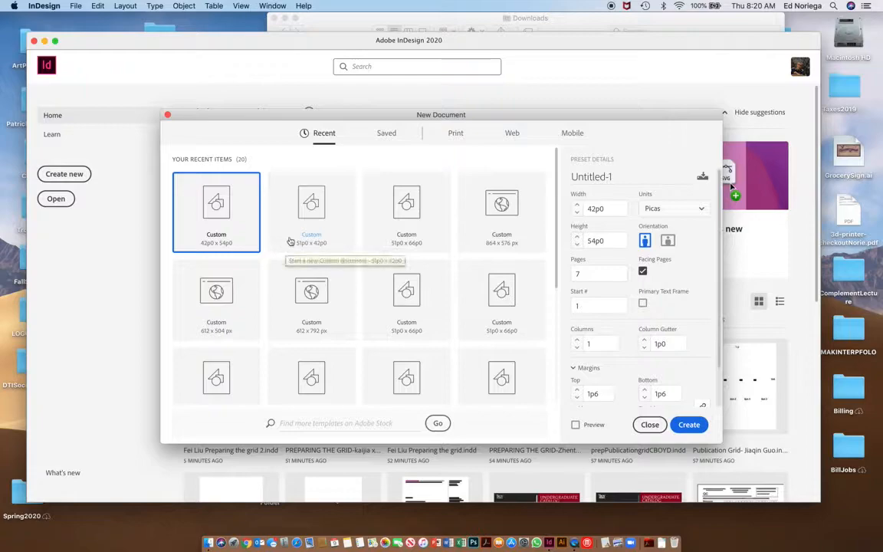
# Create a 7 × 9 in facing-pages document with 7 pages, one column and 0.25 in margins, using inches as units
pyautogui.click(678, 217)
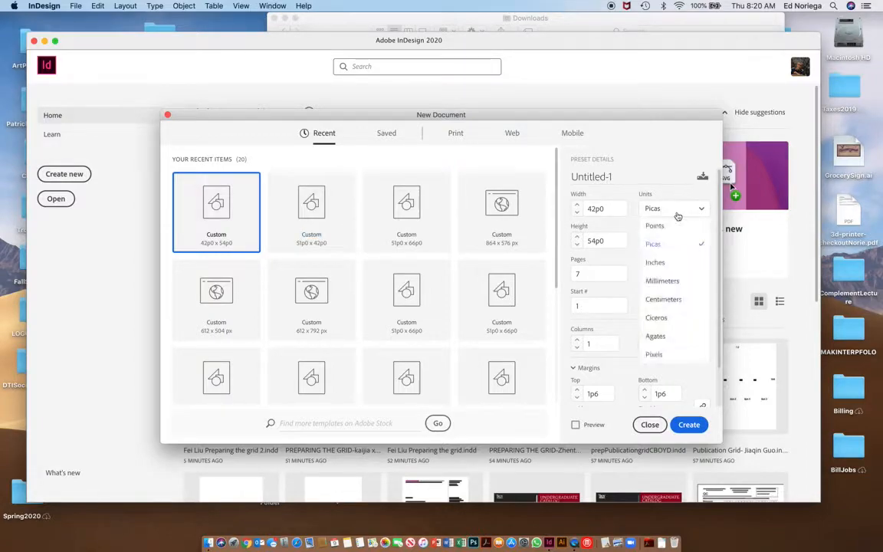
pyautogui.click(683, 265)
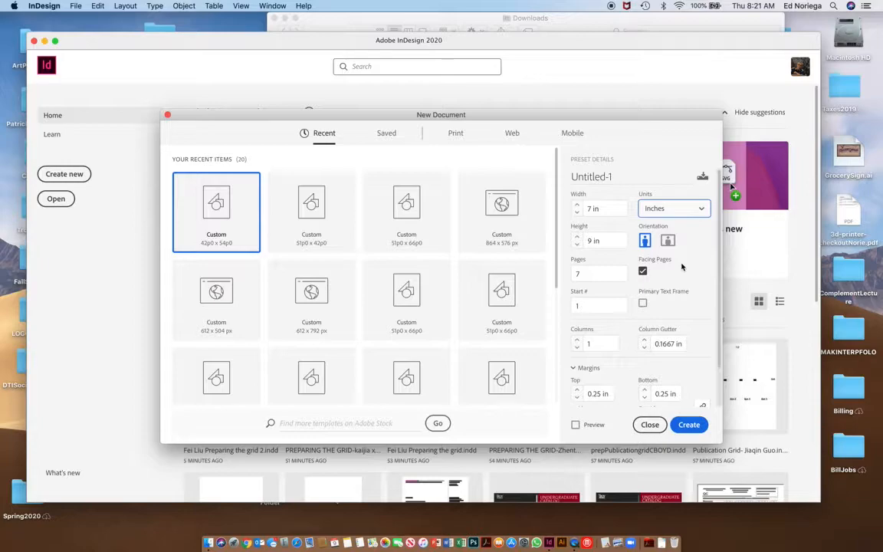
pyautogui.moveTo(623, 114); pyautogui.dragTo(625, 63)
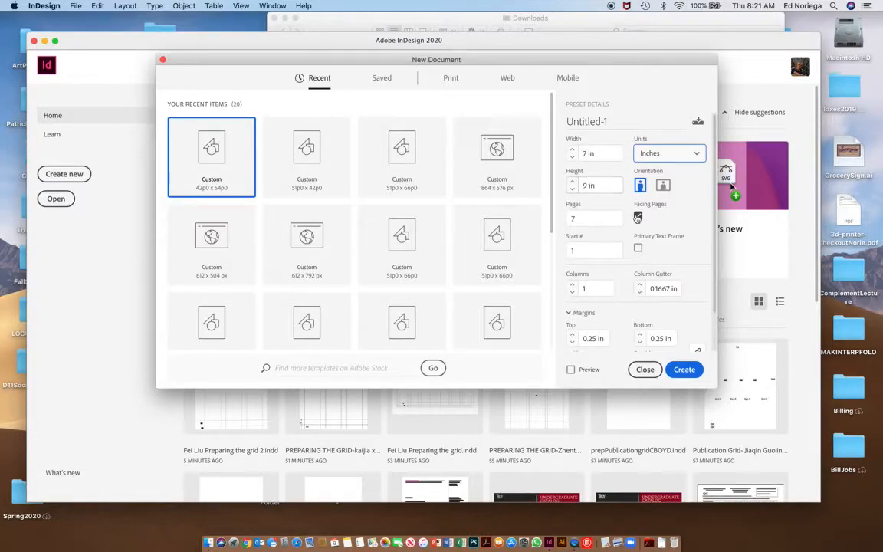
pyautogui.moveTo(601, 217); pyautogui.dragTo(559, 216)
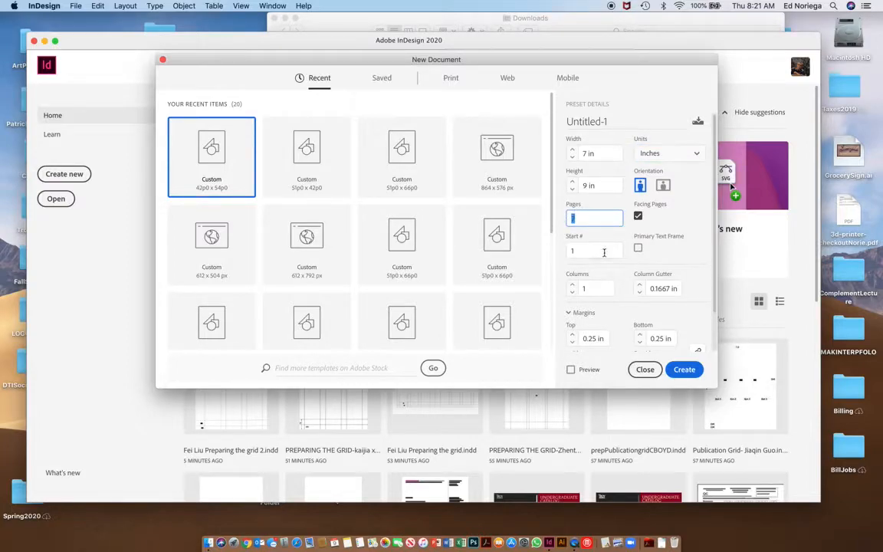
pyautogui.scroll(-2, 613, 310)
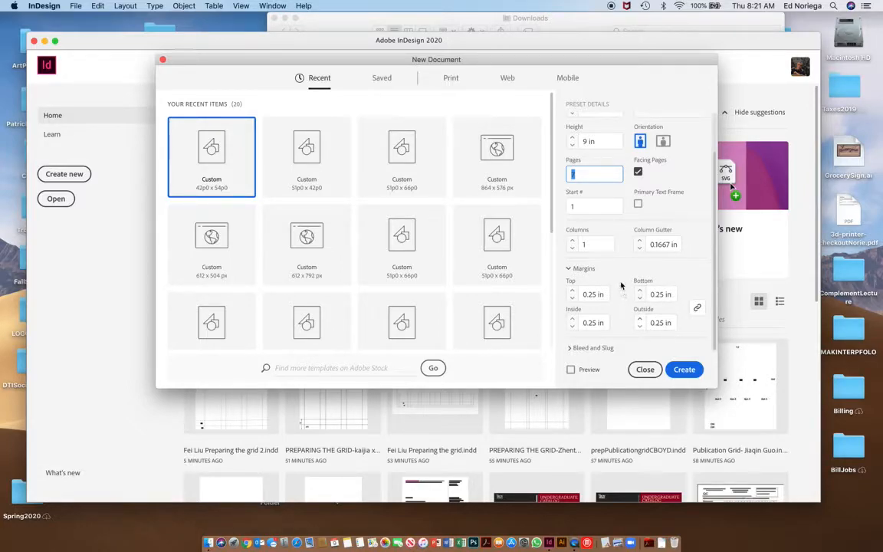
pyautogui.click(685, 370)
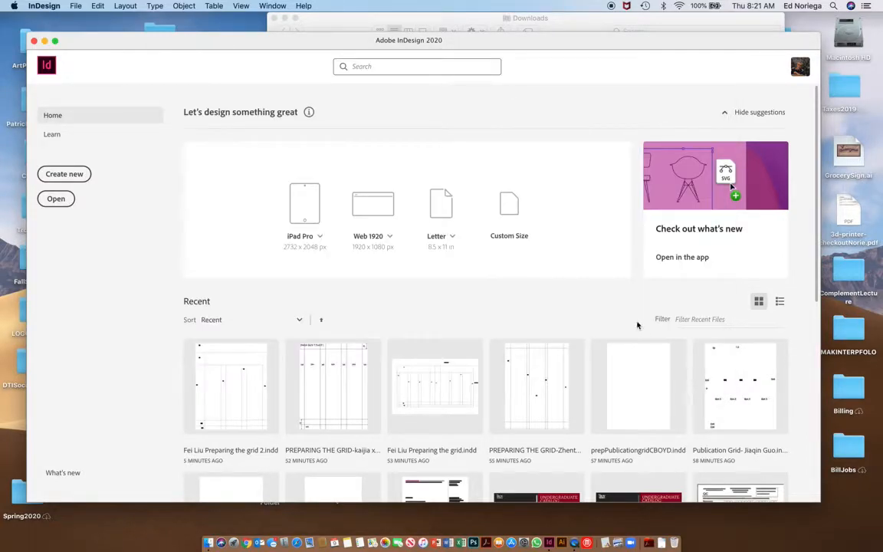
# Look through the new document's single first page and the facing-page spreads that follow it
pyautogui.scroll(-10, 611, 304)
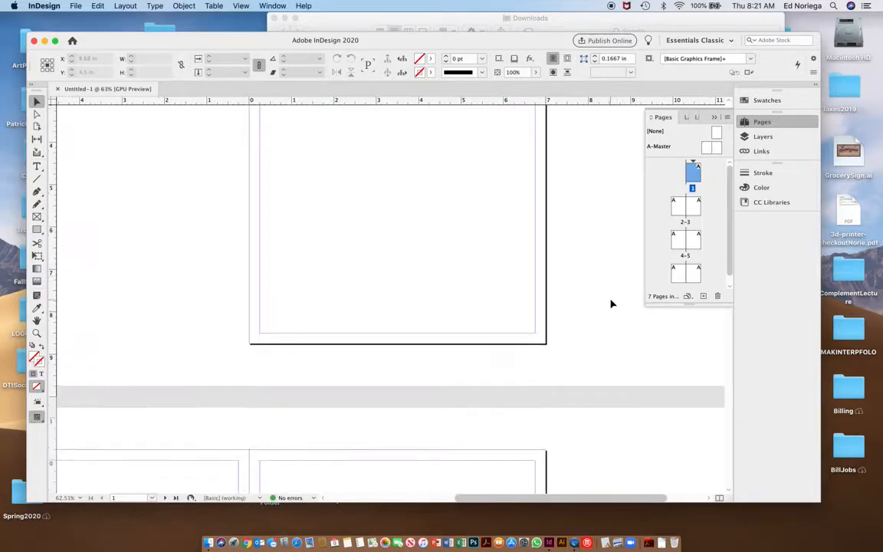
pyautogui.scroll(-5, 611, 304)
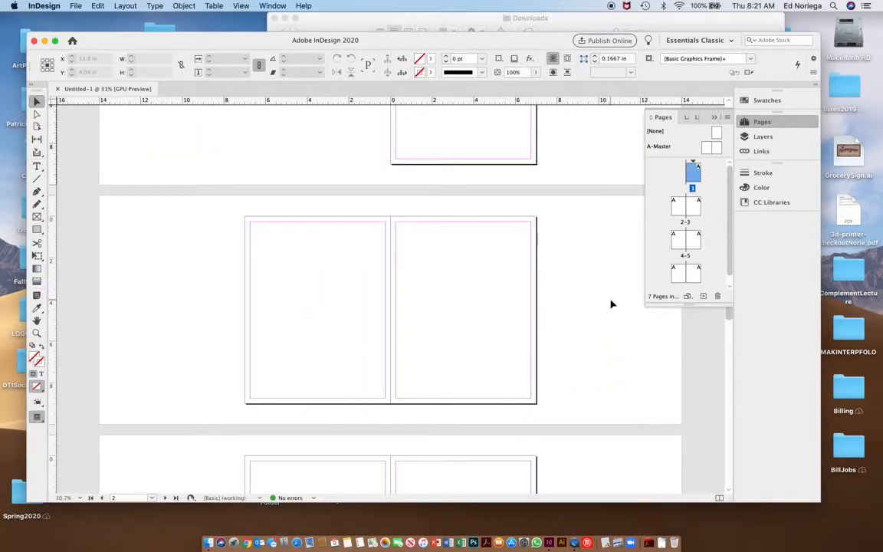
pyautogui.scroll(-8, 611, 303)
pyautogui.scroll(2, 611, 304)
pyautogui.scroll(10, 611, 304)
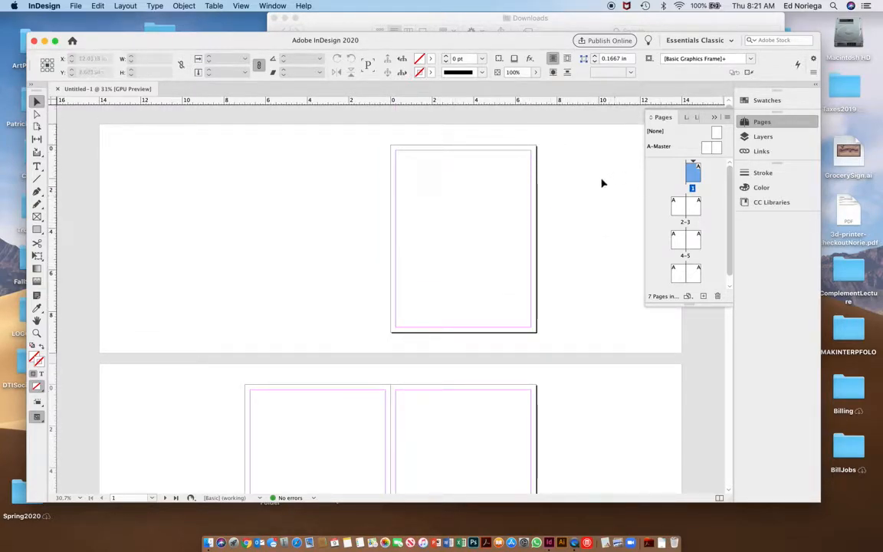
pyautogui.scroll(-1, 563, 242)
pyautogui.scroll(-10, 563, 242)
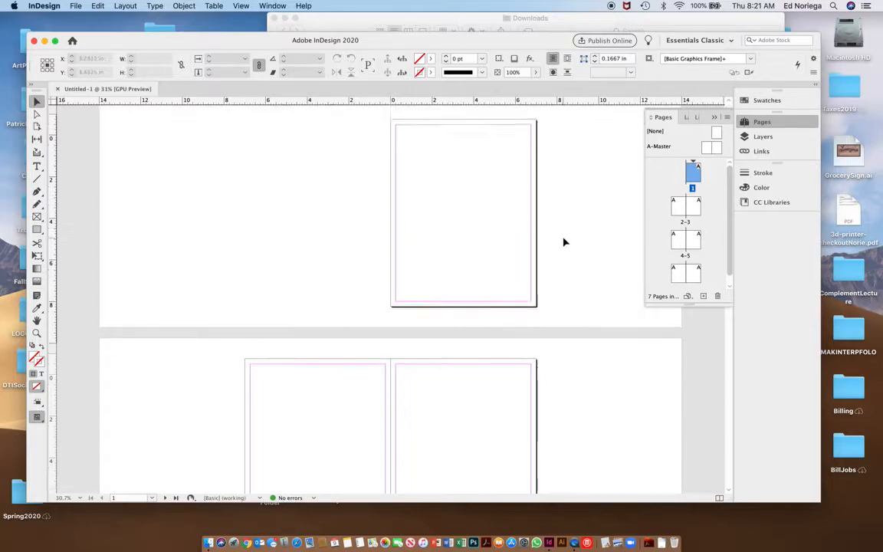
pyautogui.scroll(10, 564, 242)
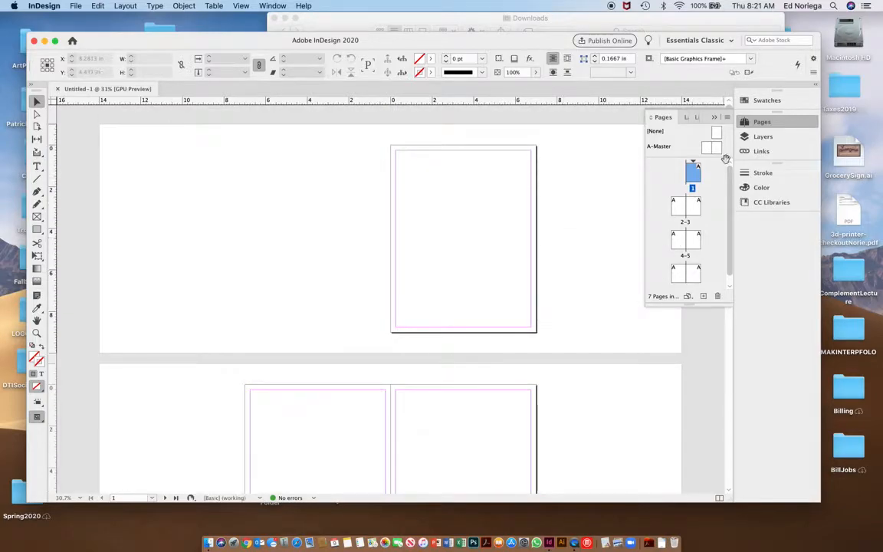
# Open the A-Master spread and draw a text frame about 6.5 × 2.48 in between the left page's side margins
pyautogui.doubleClick(654, 145)
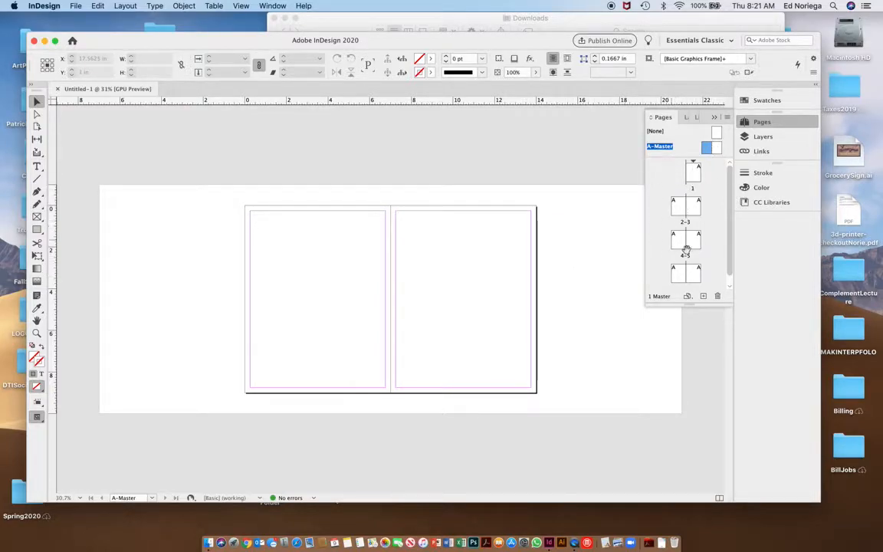
pyautogui.scroll(3, 360, 282)
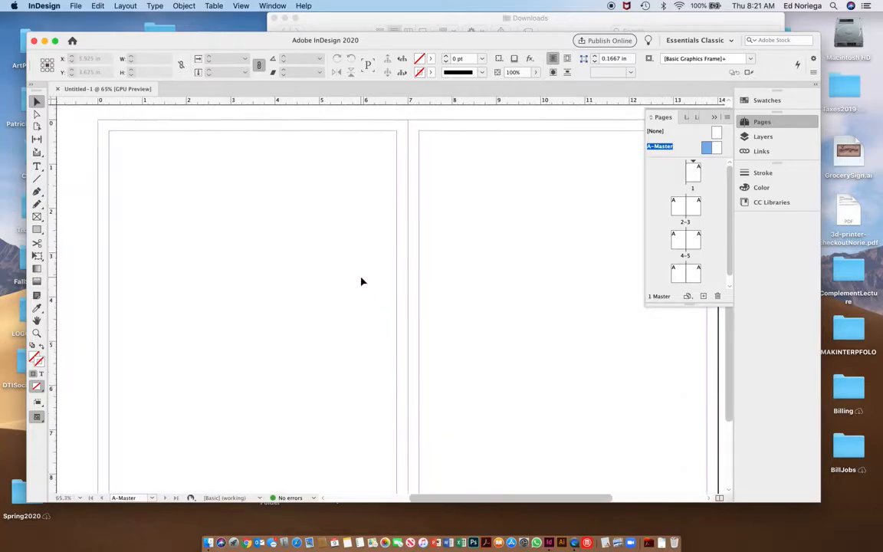
pyautogui.scroll(-1, 363, 282)
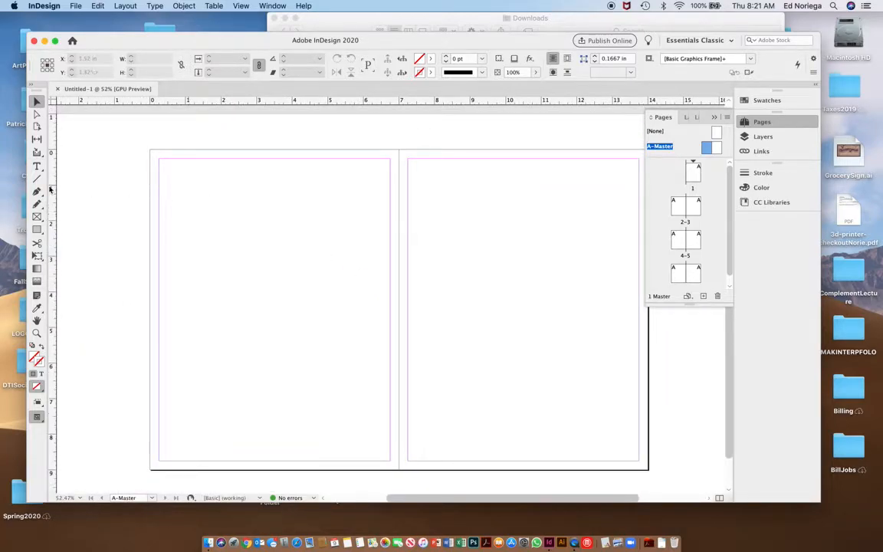
pyautogui.click(37, 166)
pyautogui.moveTo(163, 264); pyautogui.dragTo(389, 353)
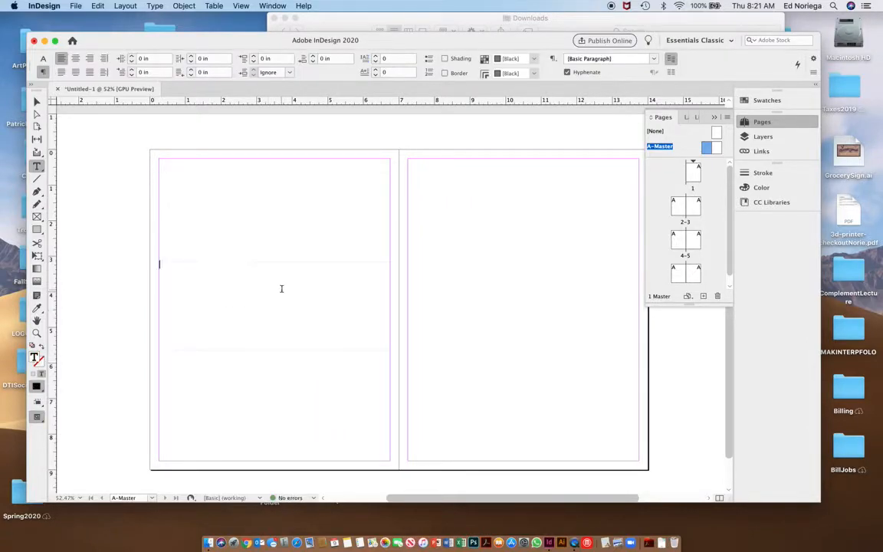
pyautogui.keyDown('alt'); pyautogui.scroll(1, 278, 304); pyautogui.keyUp('alt')
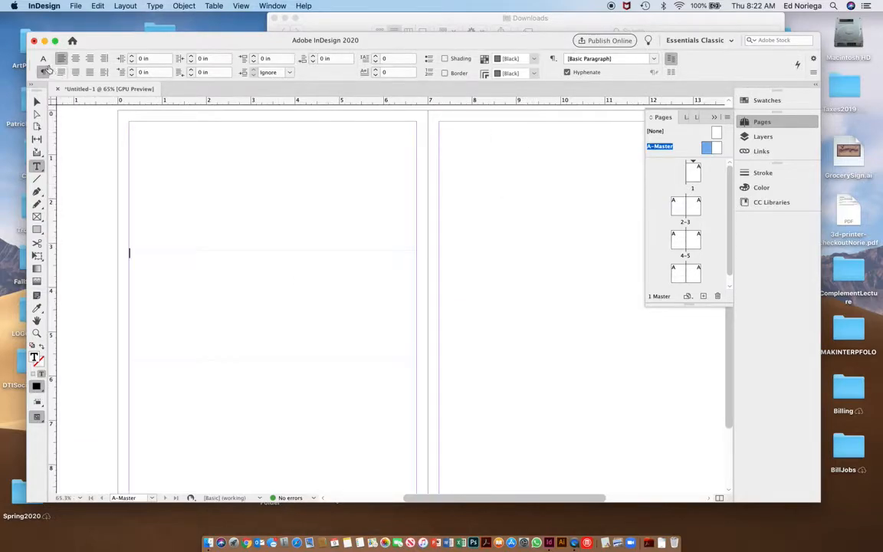
# Divide the left page's text frame into 4 columns with a 0.1667 in gutter
pyautogui.click(42, 59)
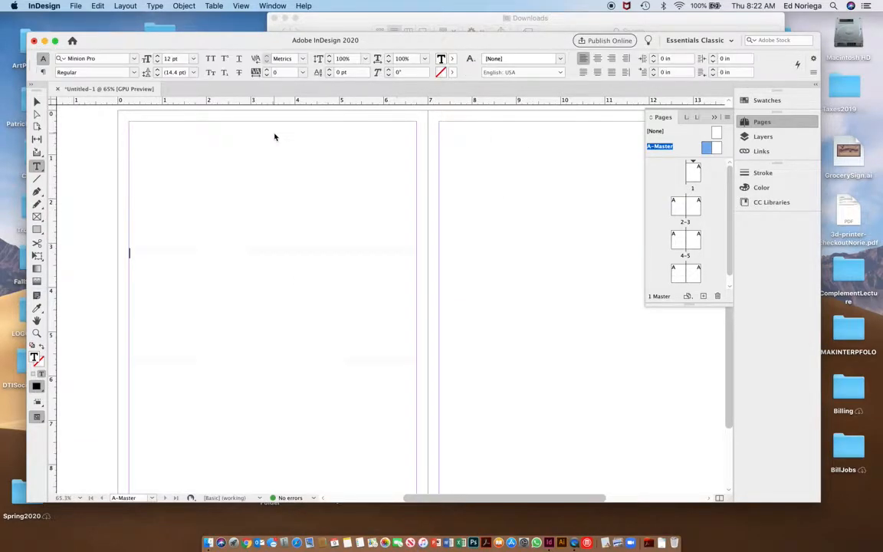
pyautogui.click(36, 103)
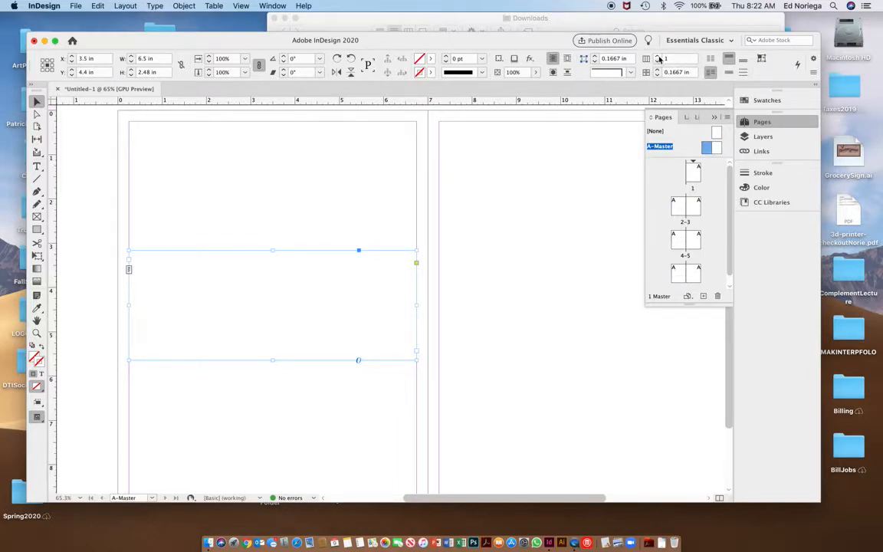
pyautogui.click(658, 59)
pyautogui.click(658, 59)
pyautogui.click(657, 59)
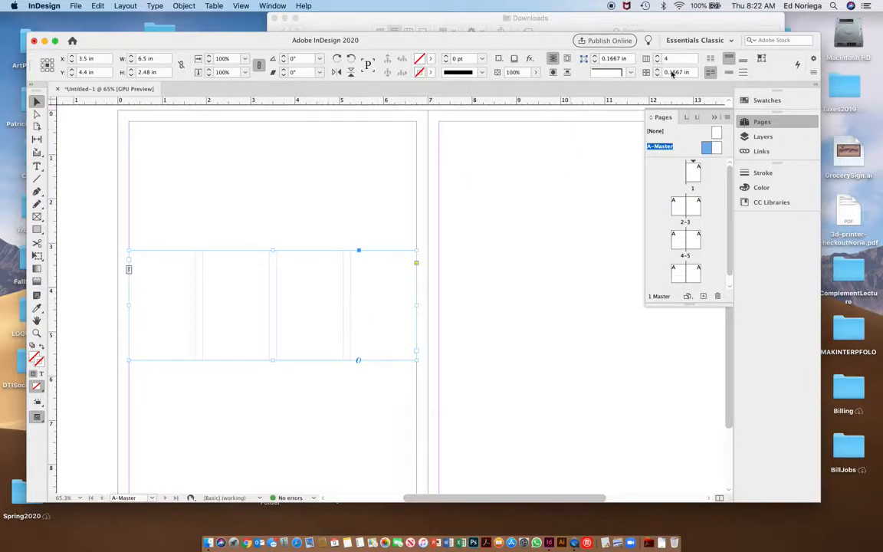
pyautogui.doubleClick(671, 74)
pyautogui.write('12')
pyautogui.press('Return')
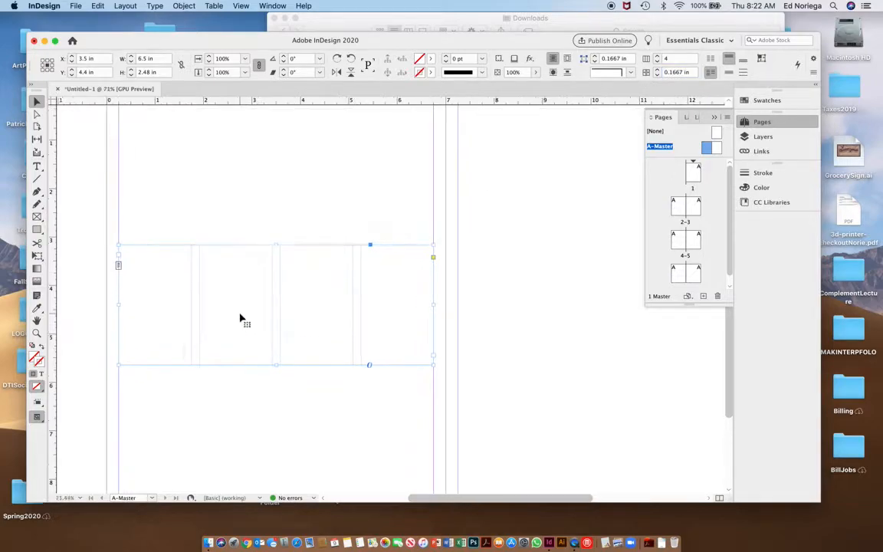
# Place six vertical guides on the left master page along both edges of each of the text frame's three column gutters
pyautogui.scroll(5, 242, 315)
pyautogui.scroll(-2, 242, 315)
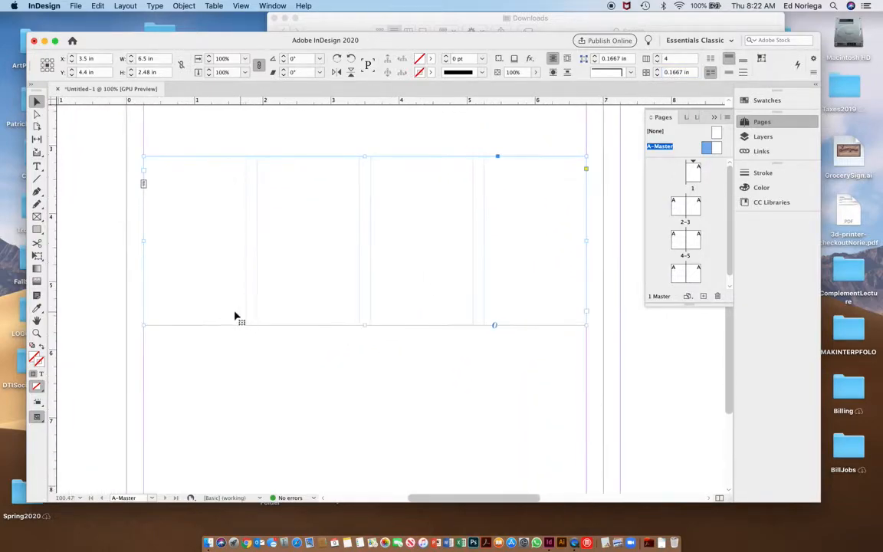
pyautogui.moveTo(51, 206); pyautogui.dragTo(247, 223)
pyautogui.moveTo(56, 181); pyautogui.dragTo(257, 188)
pyautogui.moveTo(52, 175); pyautogui.dragTo(360, 208)
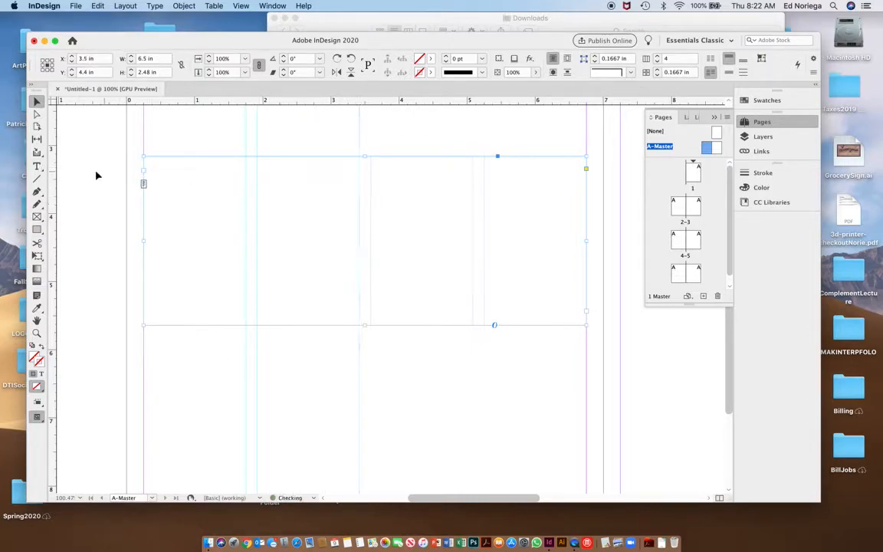
pyautogui.moveTo(54, 153); pyautogui.dragTo(370, 194)
pyautogui.moveTo(53, 169); pyautogui.dragTo(472, 230)
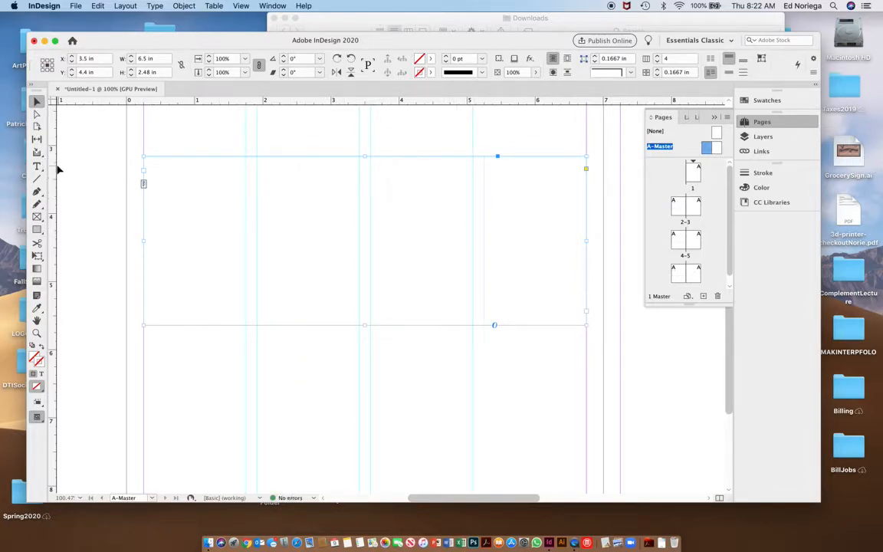
pyautogui.moveTo(53, 168); pyautogui.dragTo(487, 217)
# Move the text frame between the right page's side margins and place vertical guides along both edges of its first column gutter
pyautogui.press('super+alt+0')
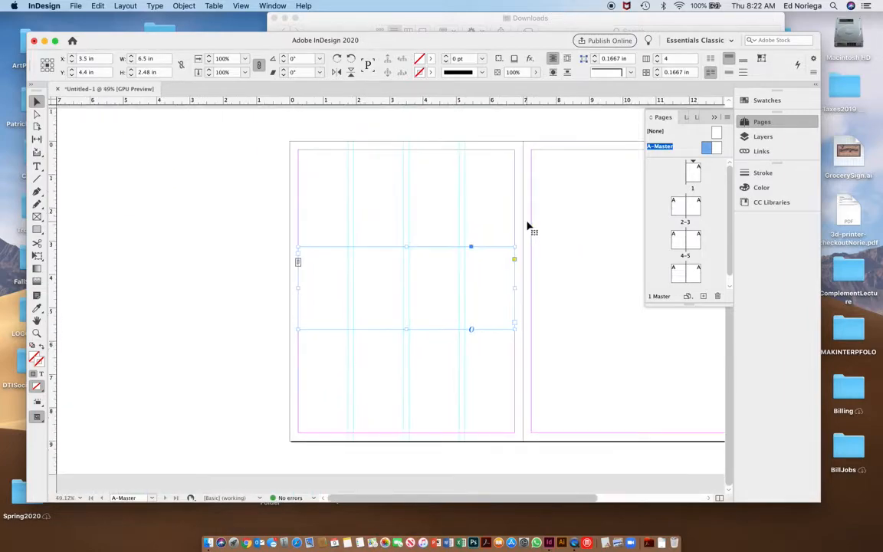
pyautogui.moveTo(236, 273); pyautogui.dragTo(469, 253)
pyautogui.press('super+alt+equal')
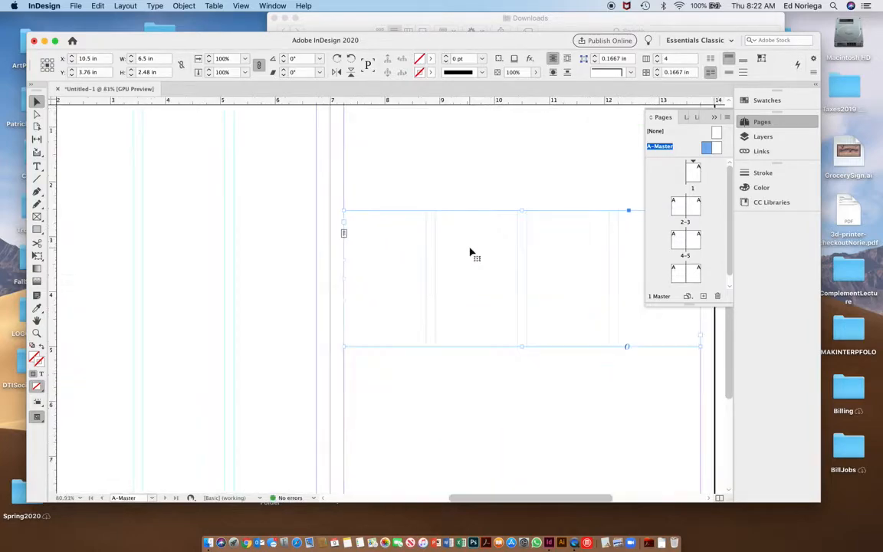
pyautogui.moveTo(55, 208); pyautogui.dragTo(376, 244)
pyautogui.moveTo(55, 138); pyautogui.dragTo(395, 187)
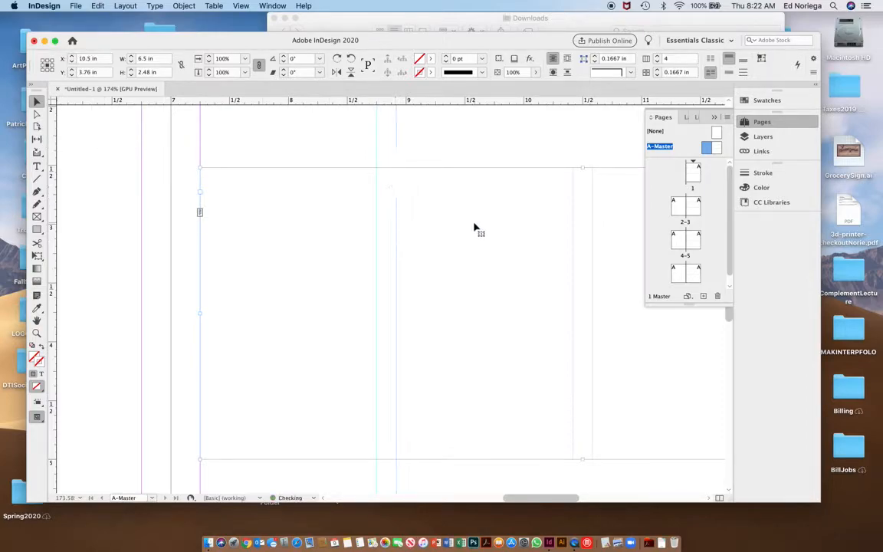
# Place vertical guides along both edges of the second and third column gutters on the right master page
pyautogui.hscroll(5, 473, 229)
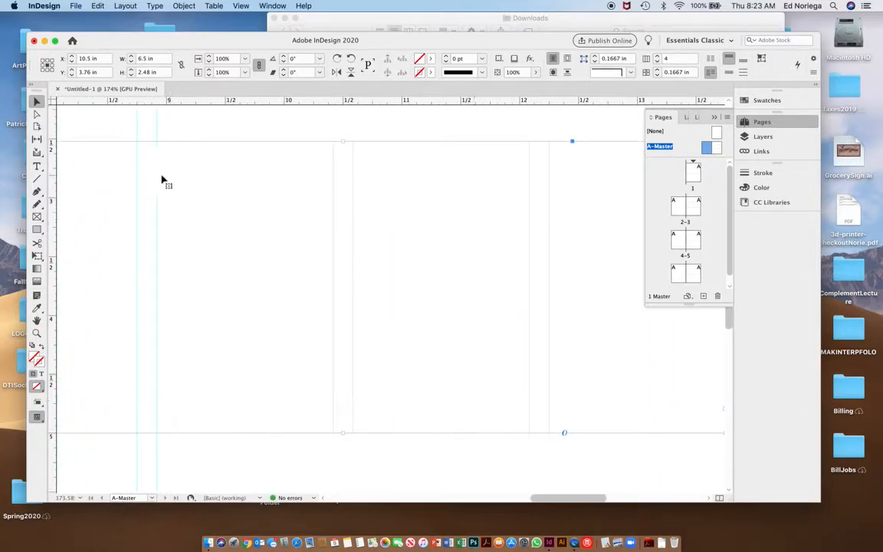
pyautogui.moveTo(48, 154); pyautogui.dragTo(336, 190)
pyautogui.moveTo(54, 165); pyautogui.dragTo(352, 174)
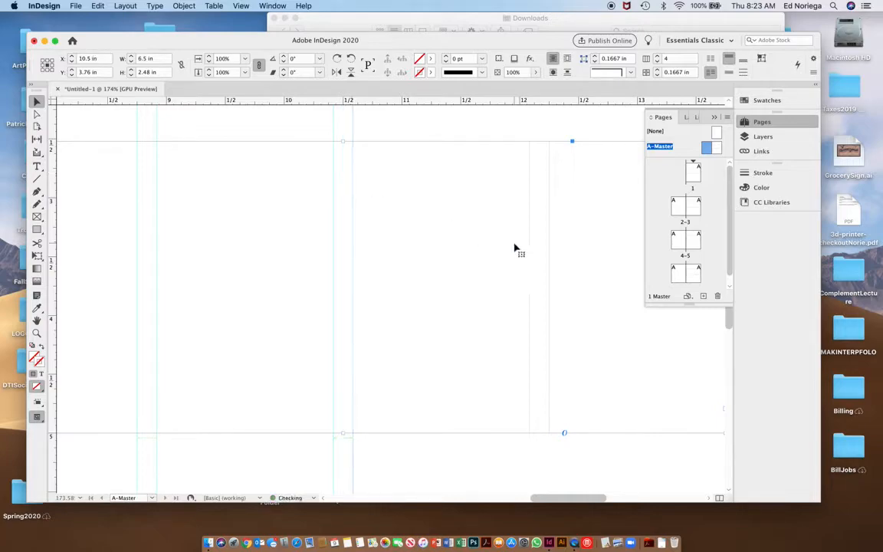
pyautogui.hscroll(5, 517, 249)
pyautogui.moveTo(53, 196); pyautogui.dragTo(301, 230)
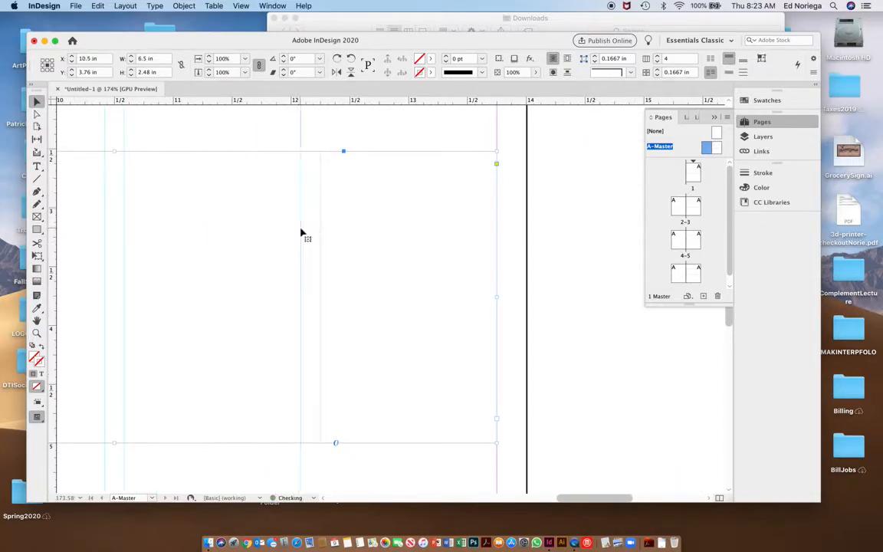
pyautogui.moveTo(52, 165); pyautogui.dragTo(320, 196)
# Move the four-column text frame toward the pasteboard and delete it, keeping only the guides on the master spread
pyautogui.press('super+alt+0')
pyautogui.moveTo(376, 255); pyautogui.dragTo(499, 303)
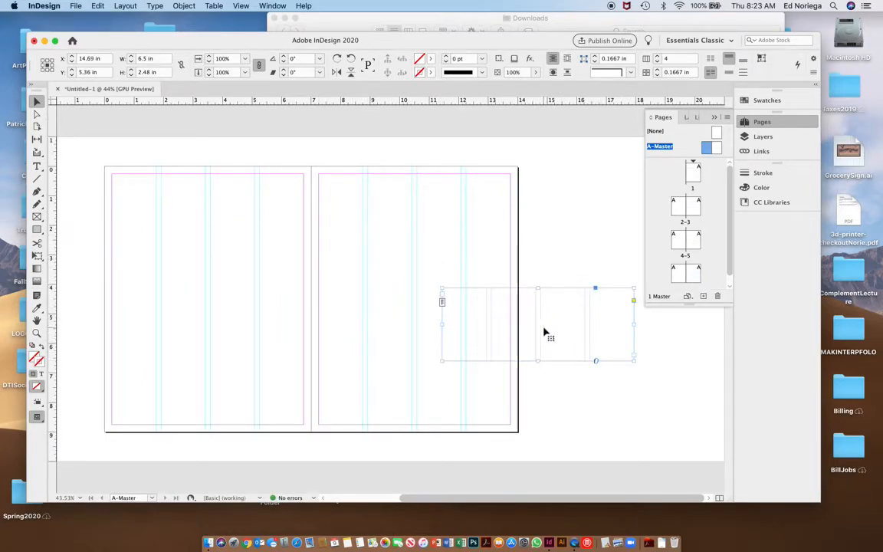
pyautogui.press('Delete')
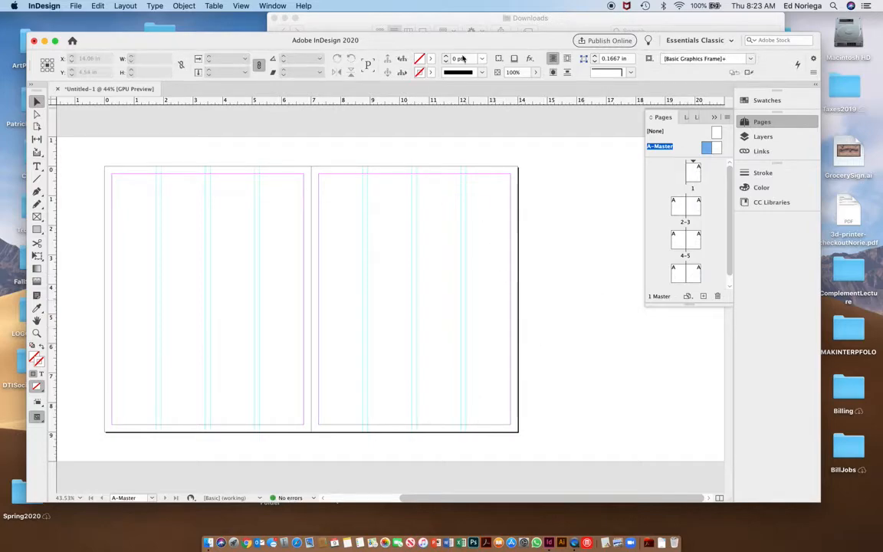
# Add a horizontal guide at Y 0.5 in on the left master page, just below the top margin
pyautogui.moveTo(457, 44); pyautogui.dragTo(458, 28)
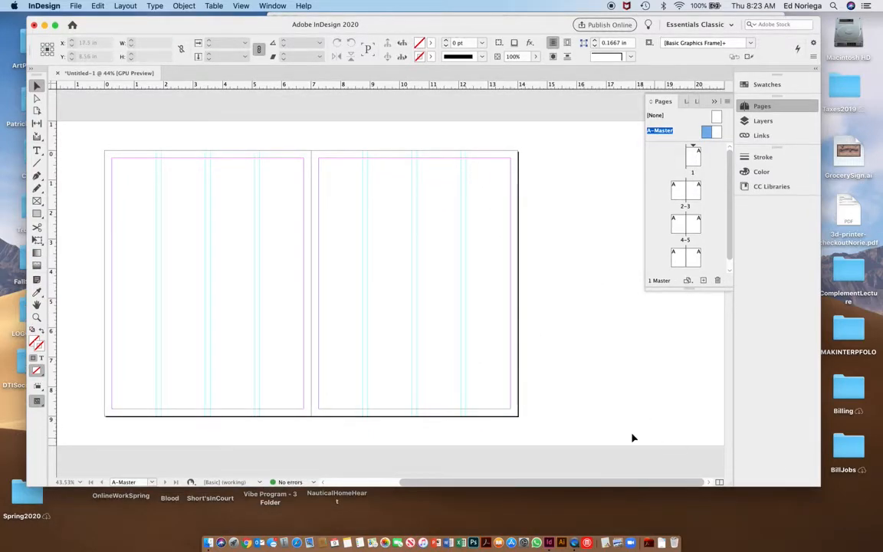
pyautogui.scroll(5, 123, 172)
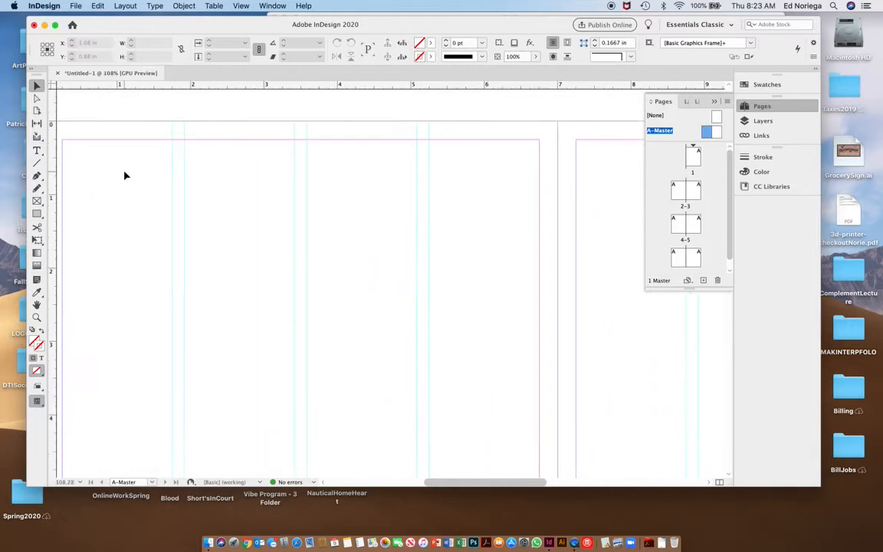
pyautogui.hscroll(-3, 123, 172)
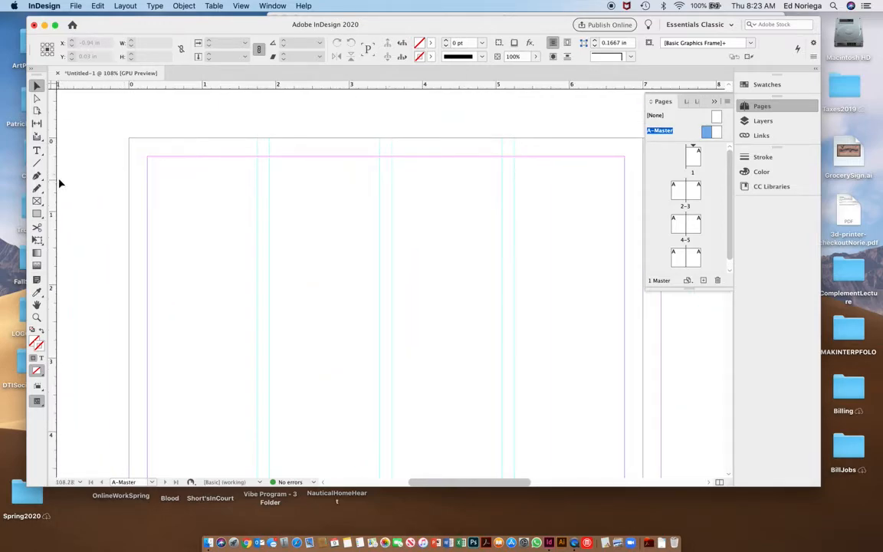
pyautogui.moveTo(187, 82); pyautogui.dragTo(197, 180)
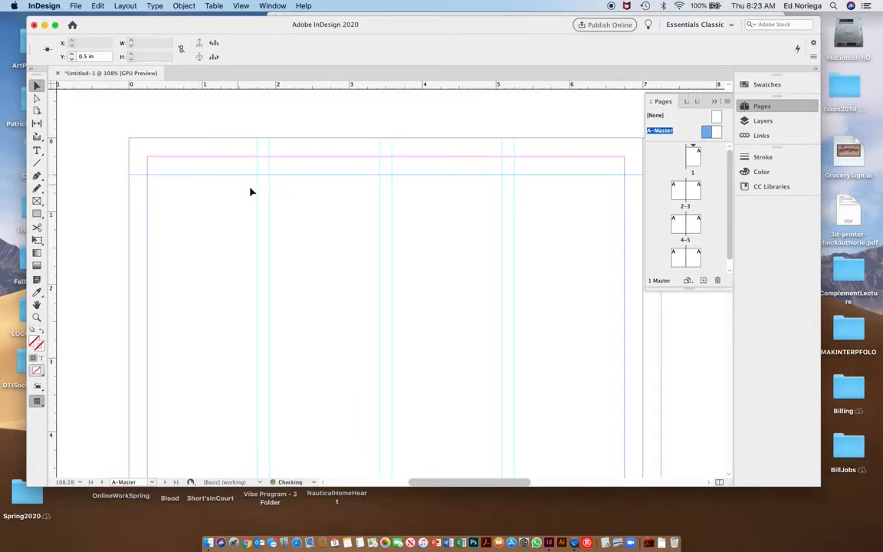
# Add a horizontal guide at Y 0.5 in on the right master page, aligned with the left page's guide
pyautogui.hscroll(5, 253, 192)
pyautogui.hscroll(3, 268, 197)
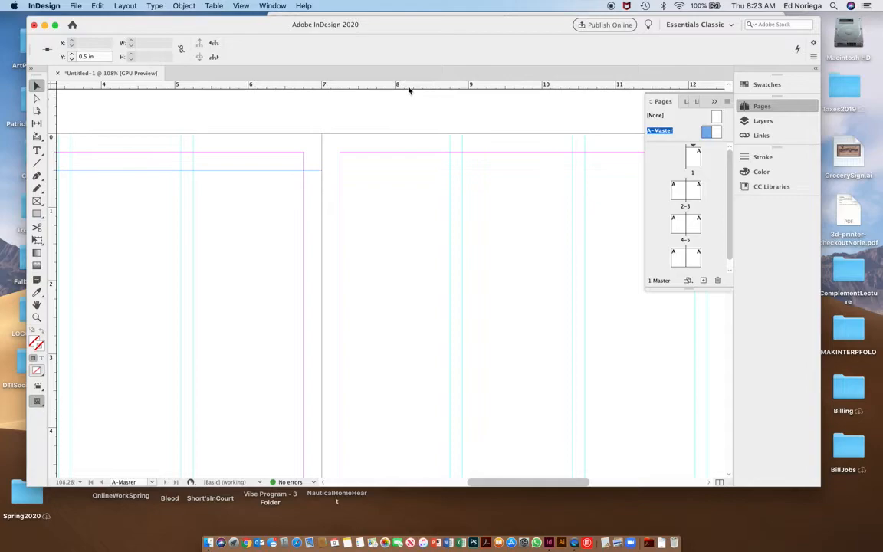
pyautogui.moveTo(408, 83); pyautogui.dragTo(412, 173)
# Add horizontal guides at Y 8.5 in on both the left and right master pages, just above the bottom margins
pyautogui.hscroll(-10, 360, 274)
pyautogui.scroll(-10, 361, 274)
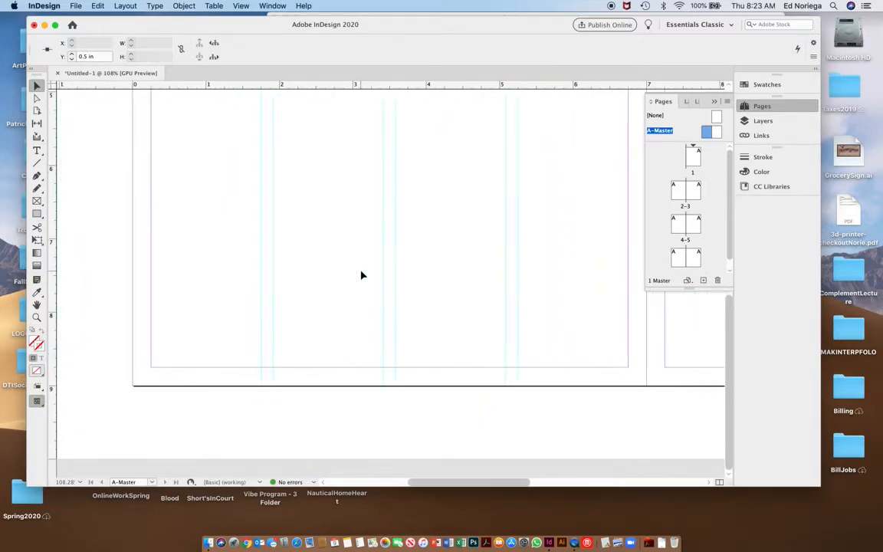
pyautogui.moveTo(251, 85); pyautogui.dragTo(273, 351)
pyautogui.hscroll(6, 458, 319)
pyautogui.scroll(1, 458, 319)
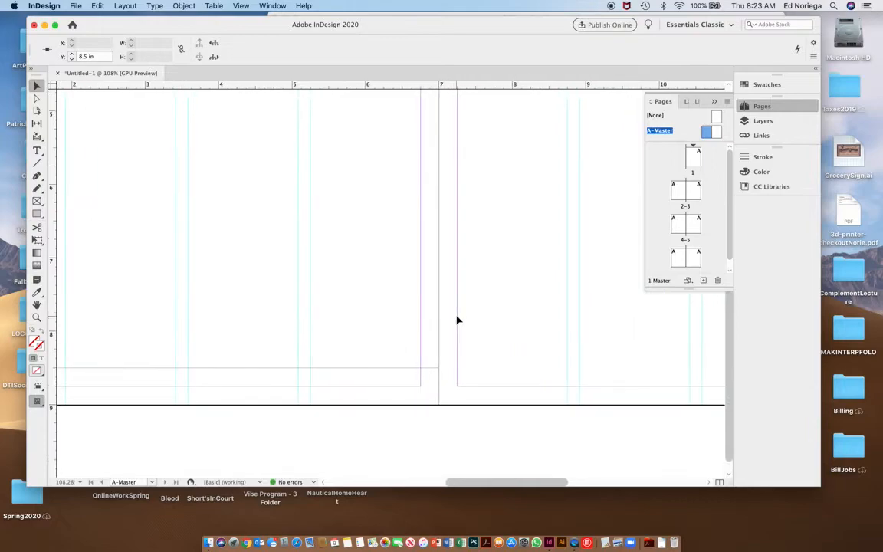
pyautogui.moveTo(524, 82); pyautogui.dragTo(582, 368)
# Add horizontal guides at Y 2 in across both the left and right master pages
pyautogui.scroll(5, 546, 377)
pyautogui.hscroll(1, 546, 376)
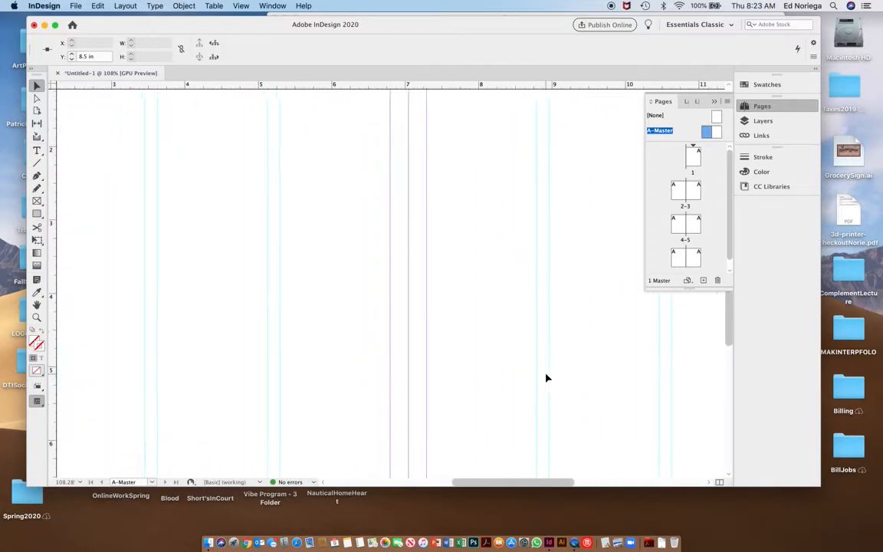
pyautogui.hscroll(-4, 546, 377)
pyautogui.scroll(-4, 546, 377)
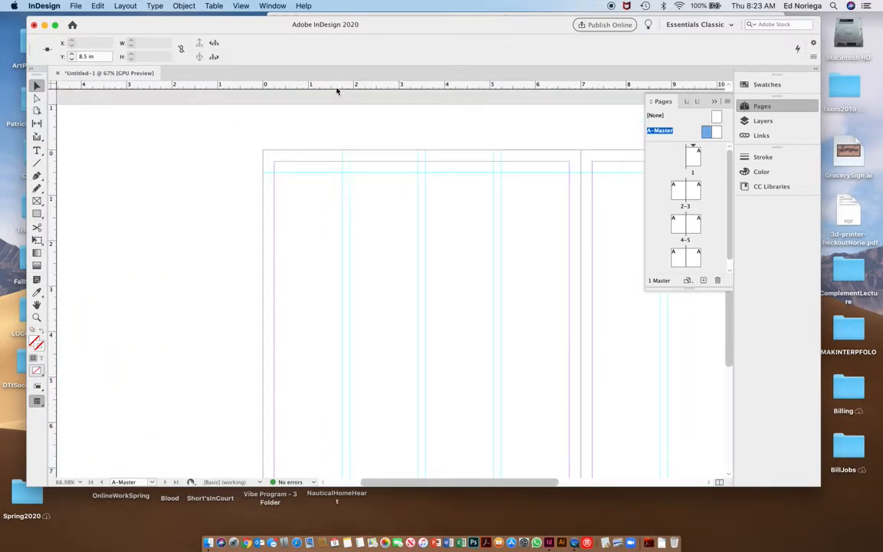
pyautogui.moveTo(337, 87); pyautogui.dragTo(360, 241)
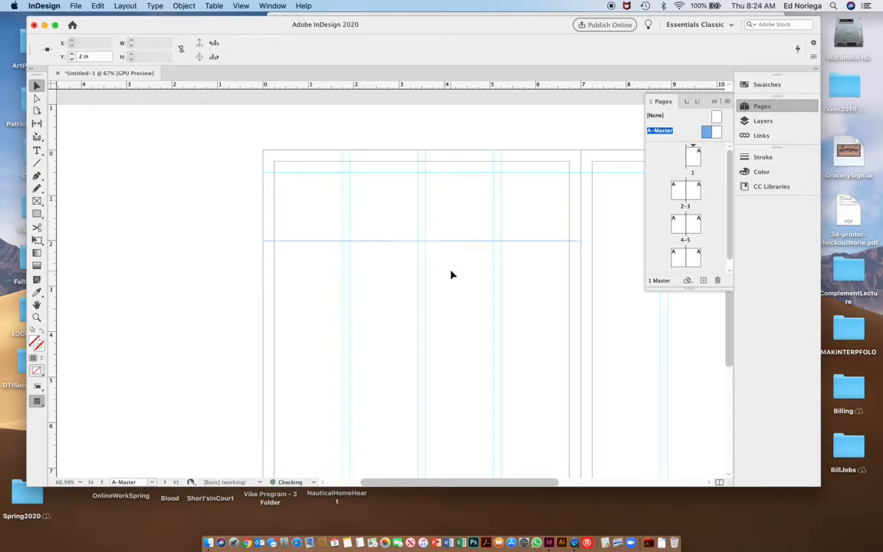
pyautogui.scroll(-2, 451, 274)
pyautogui.hscroll(1, 451, 274)
pyautogui.hscroll(3, 421, 347)
pyautogui.scroll(1, 421, 346)
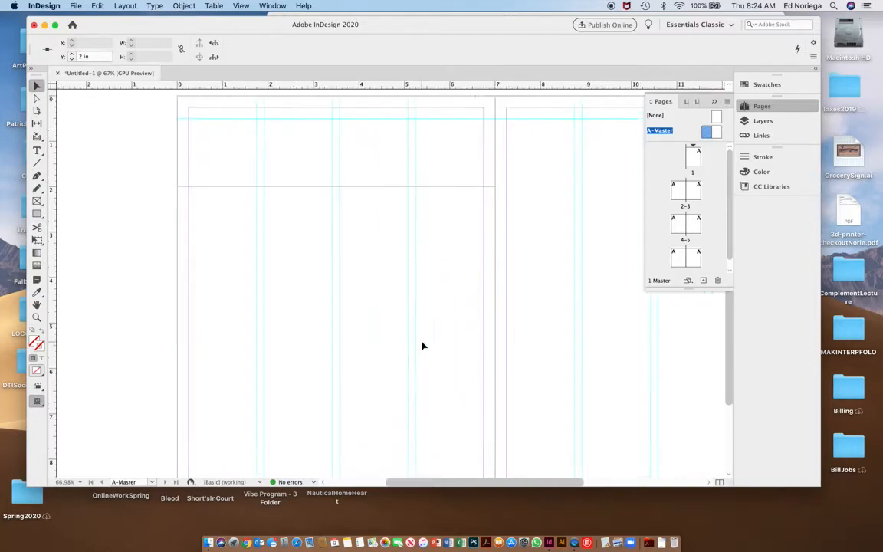
pyautogui.moveTo(480, 86); pyautogui.dragTo(487, 215)
# Review the guide grid on the whole master spread, then go to page 1 and examine how it carries through document pages 1 to 7
pyautogui.hscroll(3, 428, 198)
pyautogui.scroll(-2, 428, 198)
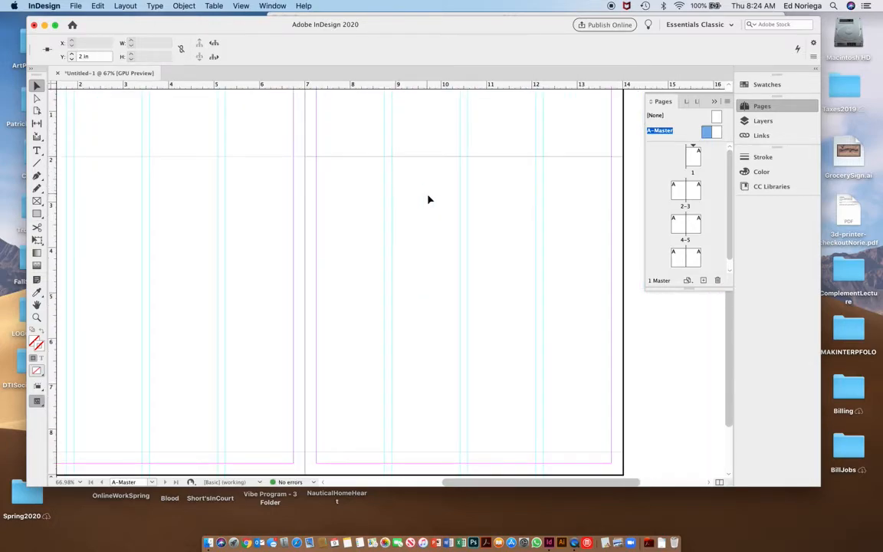
pyautogui.scroll(-3, 428, 199)
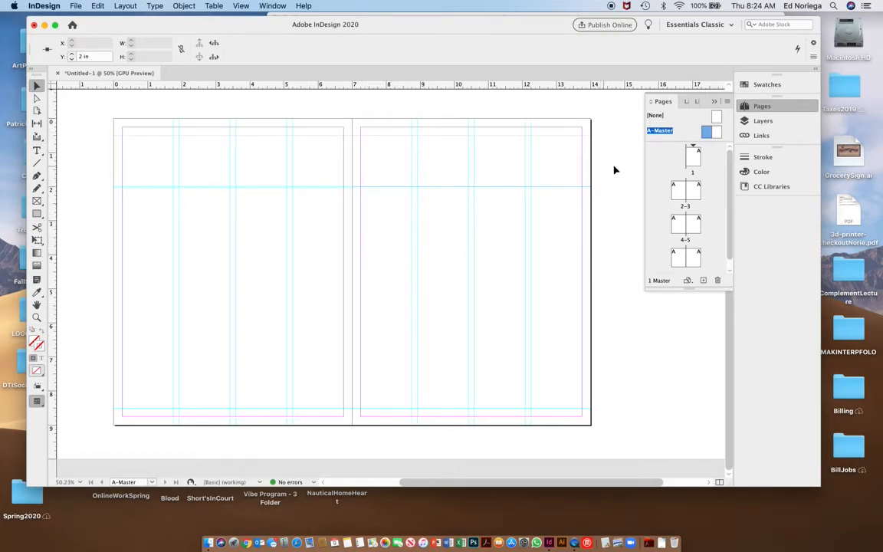
pyautogui.doubleClick(691, 156)
pyautogui.scroll(-10, 590, 248)
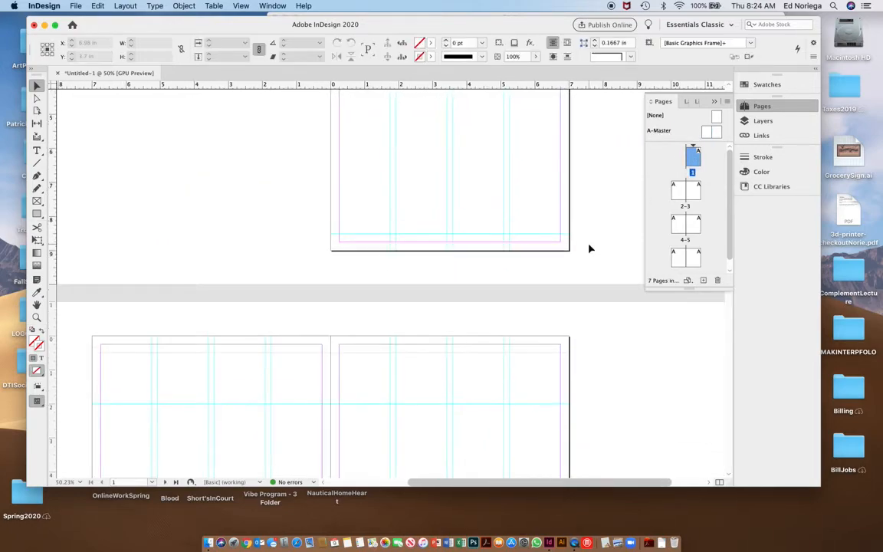
pyautogui.scroll(-10, 590, 248)
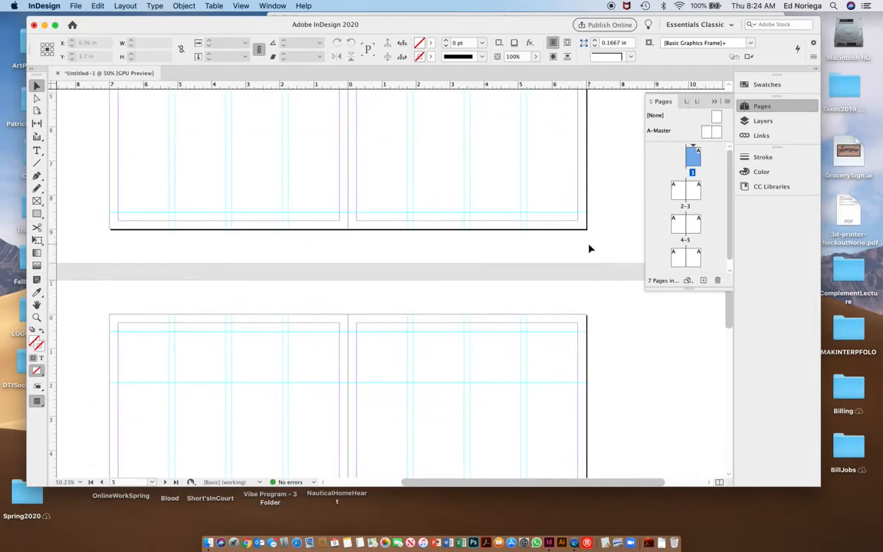
pyautogui.scroll(-10, 590, 248)
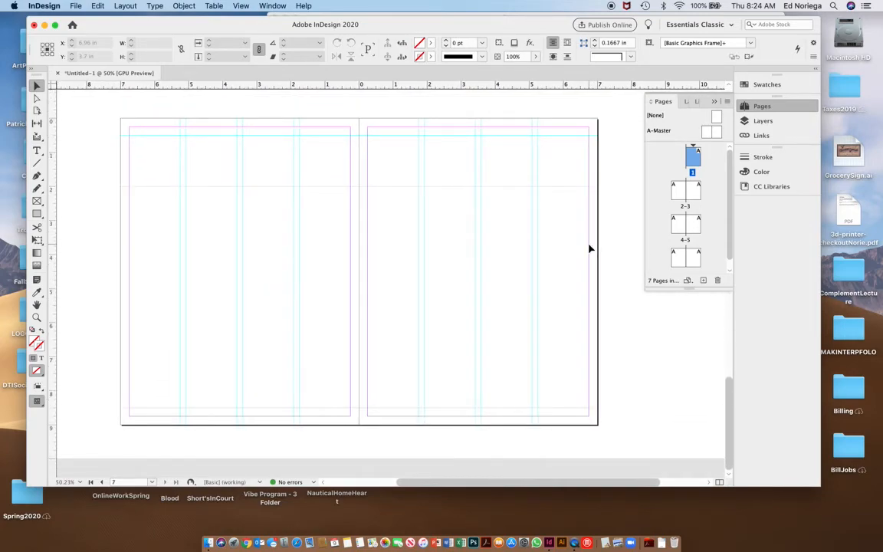
pyautogui.scroll(13, 591, 248)
pyautogui.scroll(-1, 706, 181)
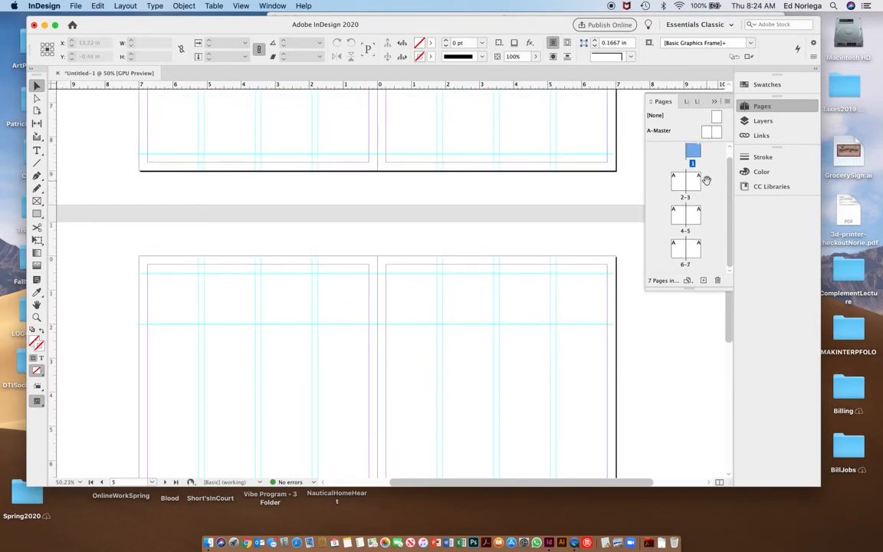
pyautogui.scroll(10, 508, 344)
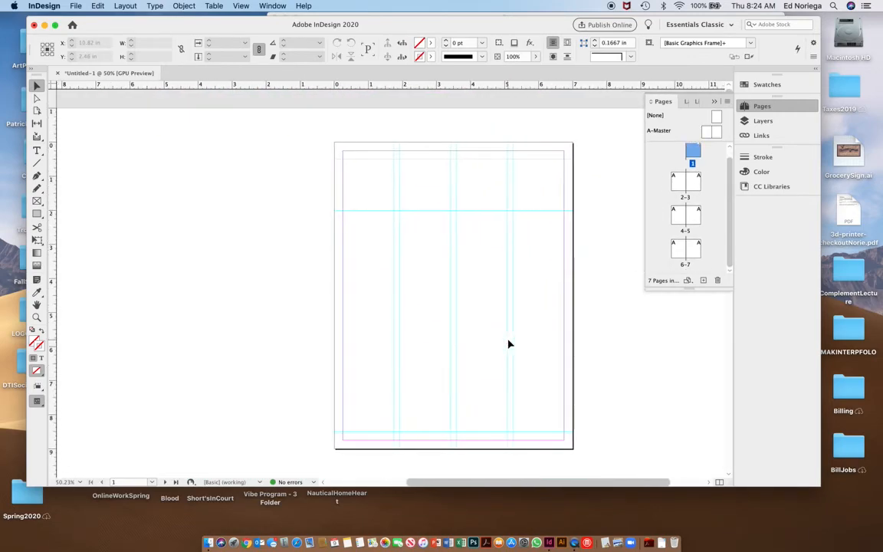
pyautogui.scroll(-6, 509, 344)
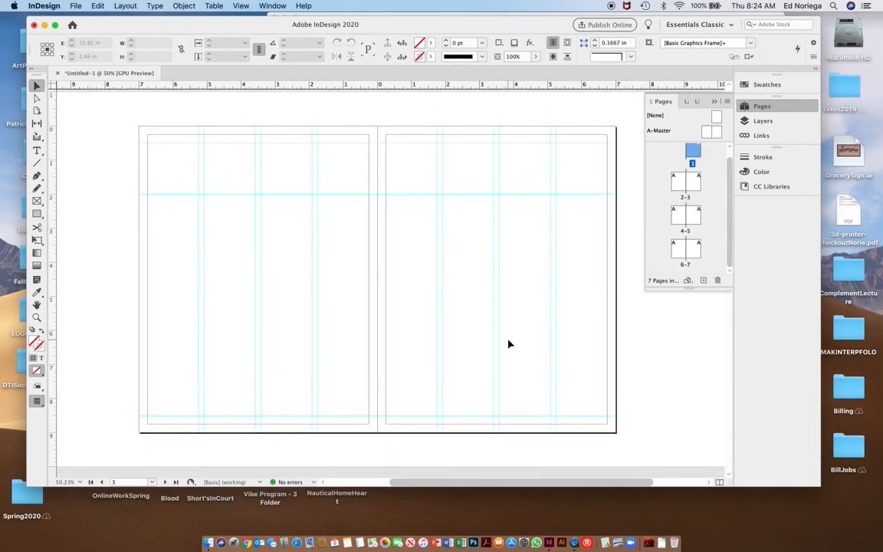
pyautogui.scroll(-3, 508, 344)
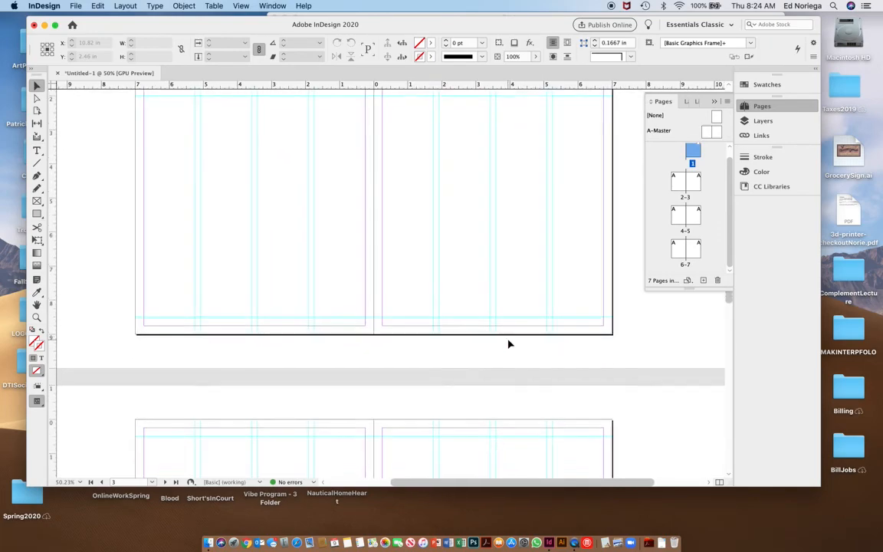
pyautogui.scroll(-5, 509, 344)
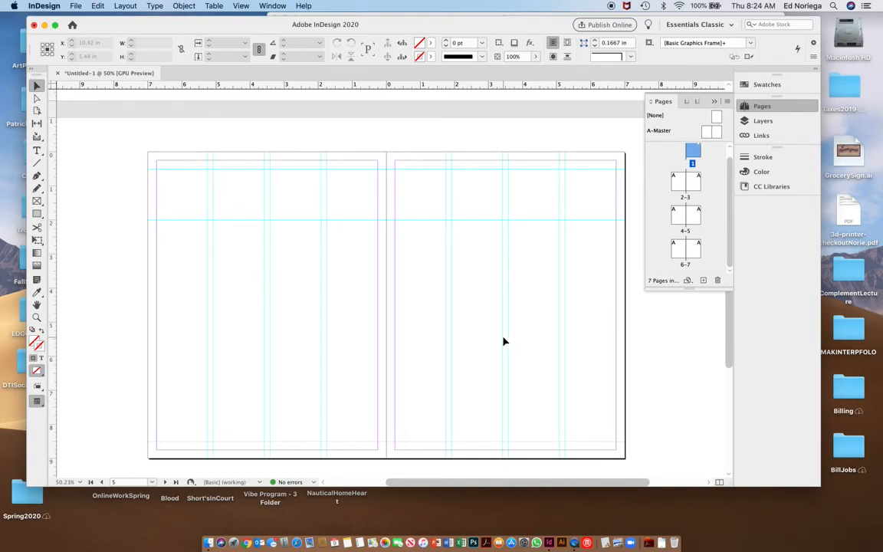
pyautogui.scroll(-3, 504, 336)
pyautogui.scroll(-1, 505, 337)
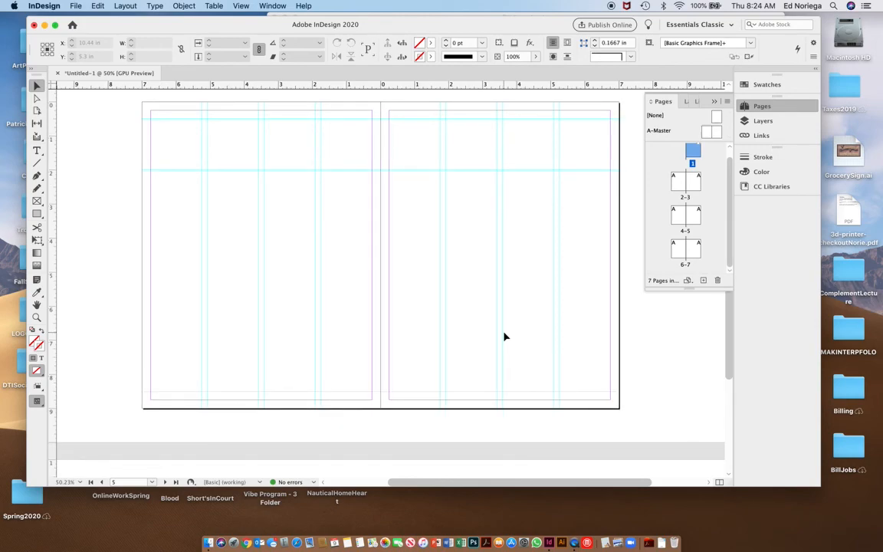
pyautogui.scroll(-3, 504, 335)
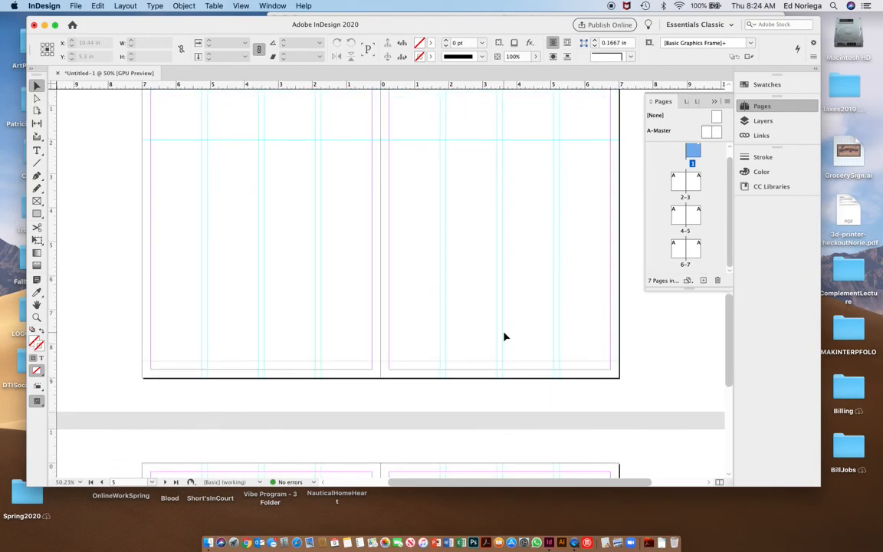